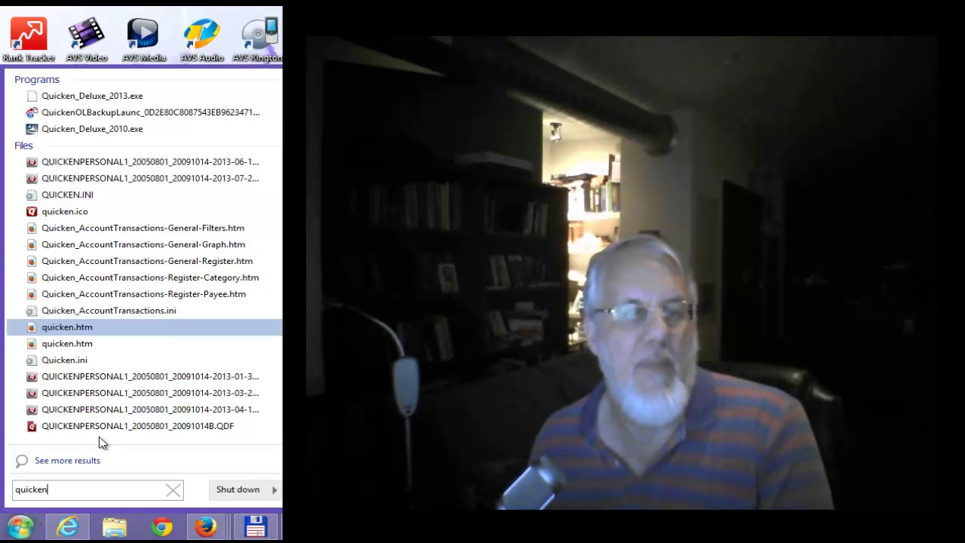
# Step: Select the old quicken query in the Start menu search box so it can be replaced
pyautogui.moveTo(77, 492); pyautogui.dragTo(11, 490)
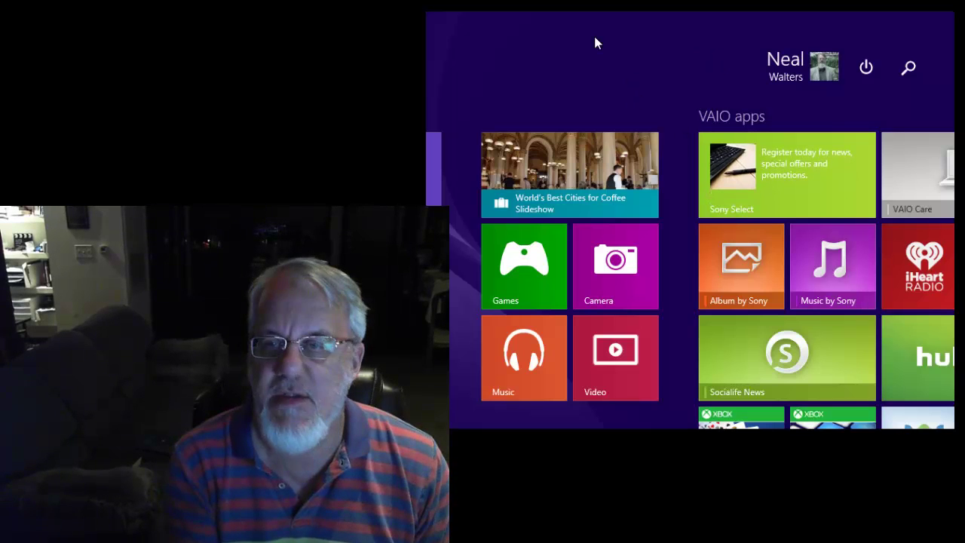
# Step: Try Start-screen searches for qu and notepad++, then clear the box and search camtas
pyautogui.write('quickTime Player')
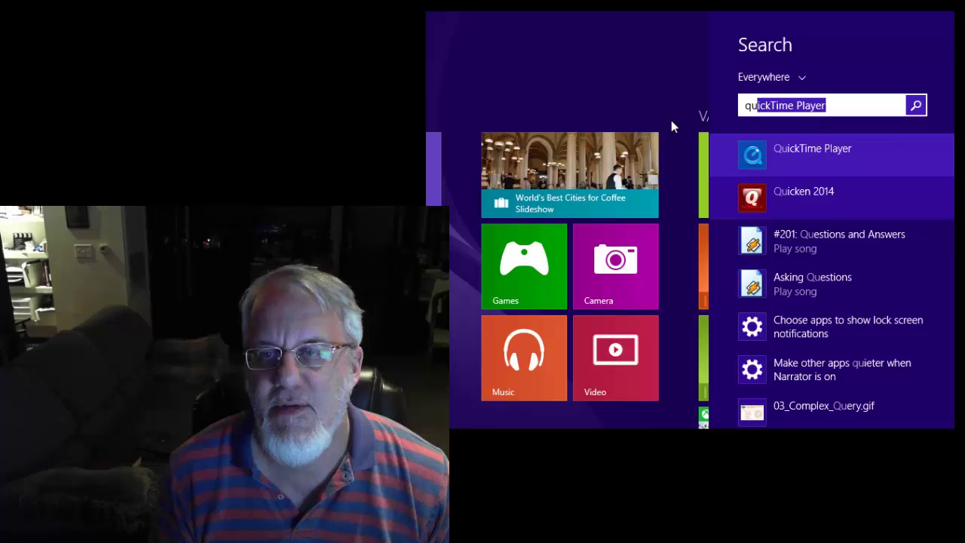
pyautogui.click(595, 96)
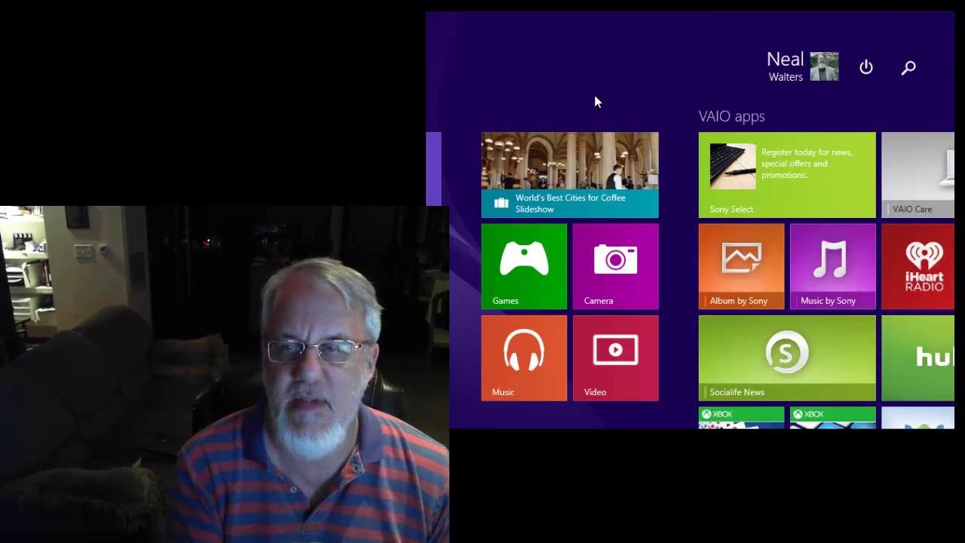
pyautogui.write('note')
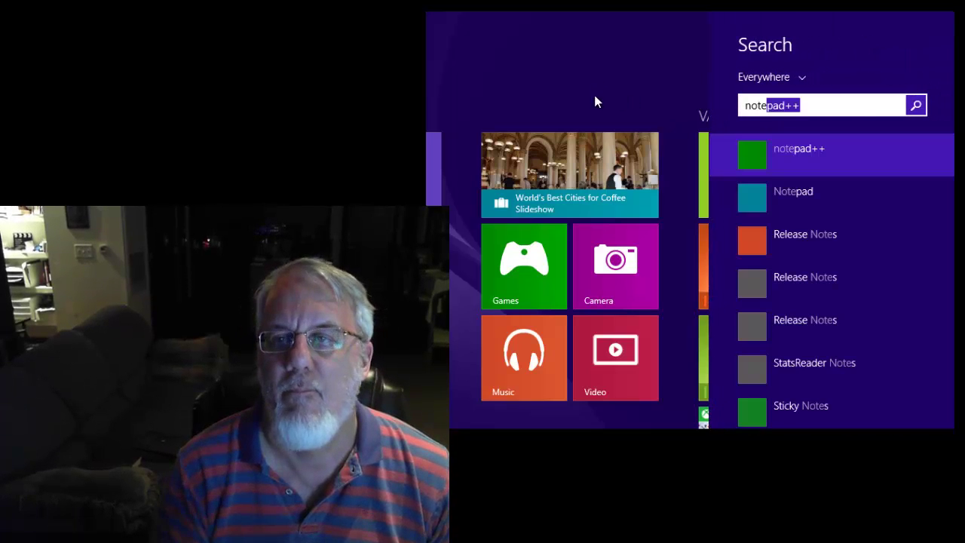
pyautogui.write('pa')
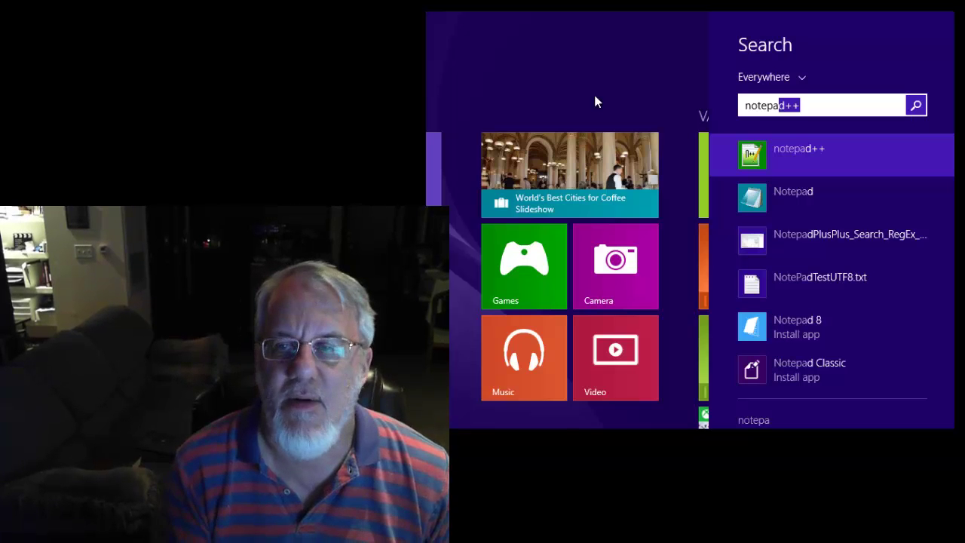
pyautogui.write('d++')
pyautogui.press('Return')
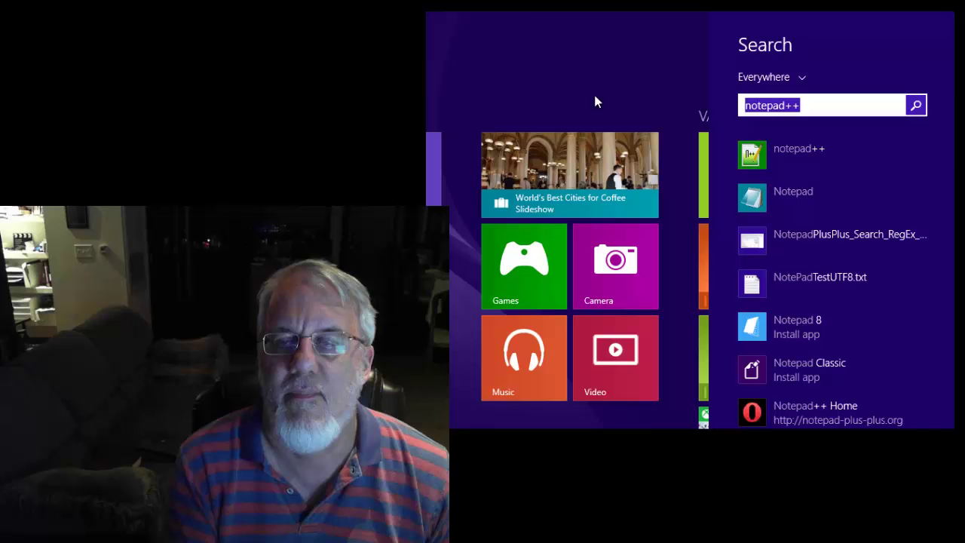
pyautogui.press('BackSpace')
pyautogui.write('camtas')
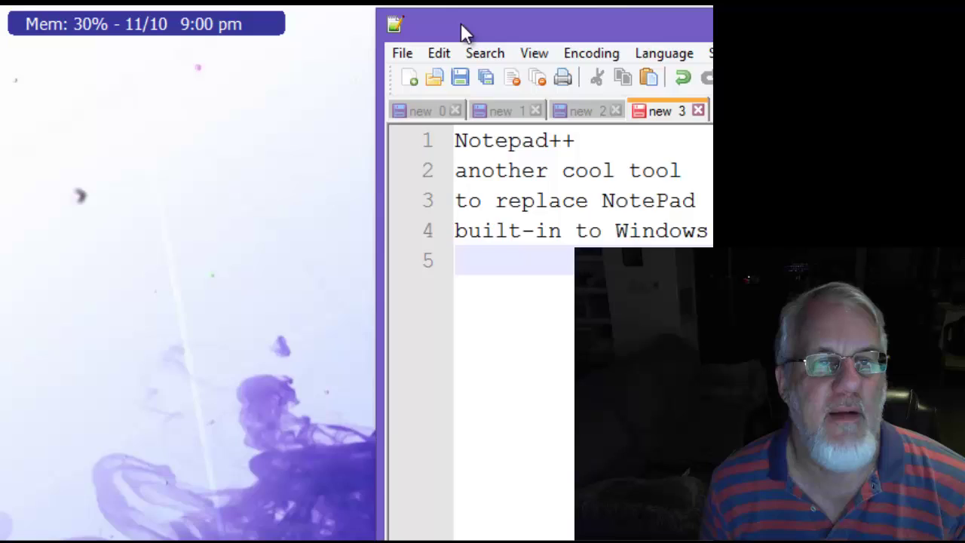
# Step: Push the Notepad++ window to the right and park SlickRun's memory/clock bar at the top-left
pyautogui.moveTo(461, 24); pyautogui.dragTo(115, 24)
pyautogui.hotkey('alt', 'space')
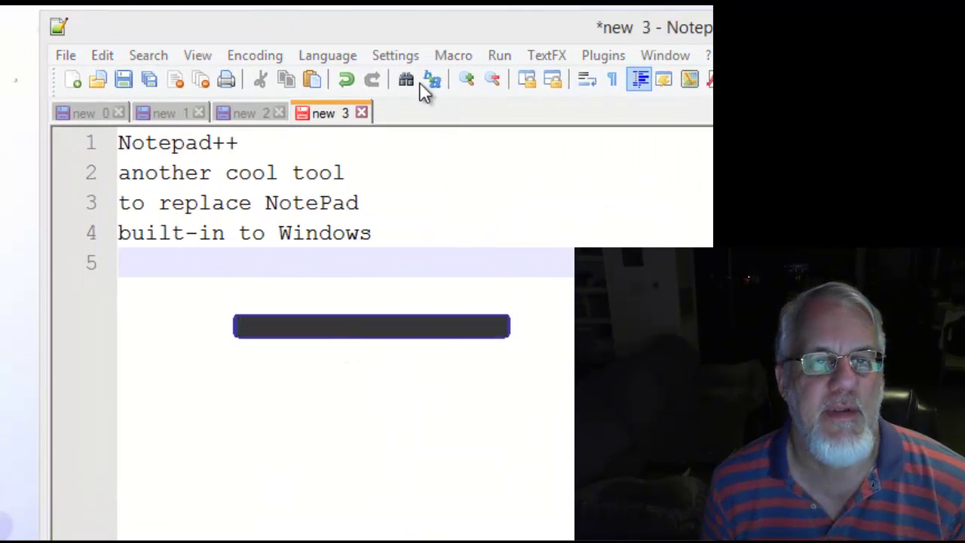
pyautogui.click(382, 24)
pyautogui.moveTo(315, 17); pyautogui.dragTo(315, 60)
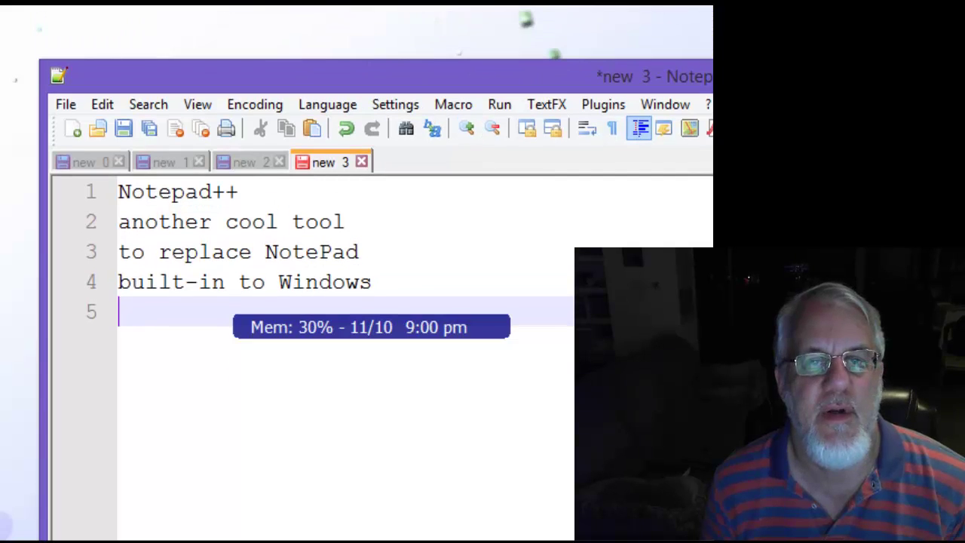
pyautogui.moveTo(468, 69); pyautogui.dragTo(713, 91)
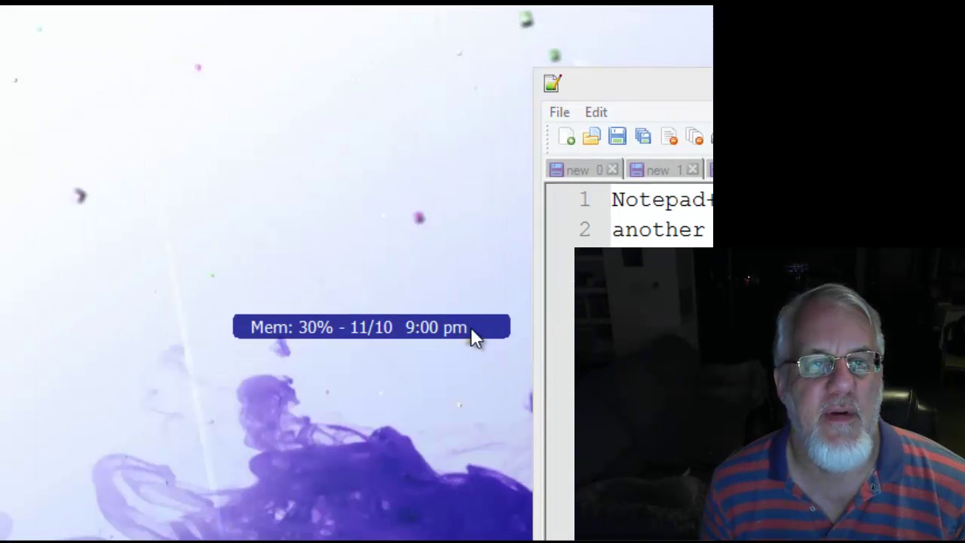
pyautogui.moveTo(474, 338); pyautogui.dragTo(275, 118)
pyautogui.moveTo(668, 75); pyautogui.dragTo(808, 86)
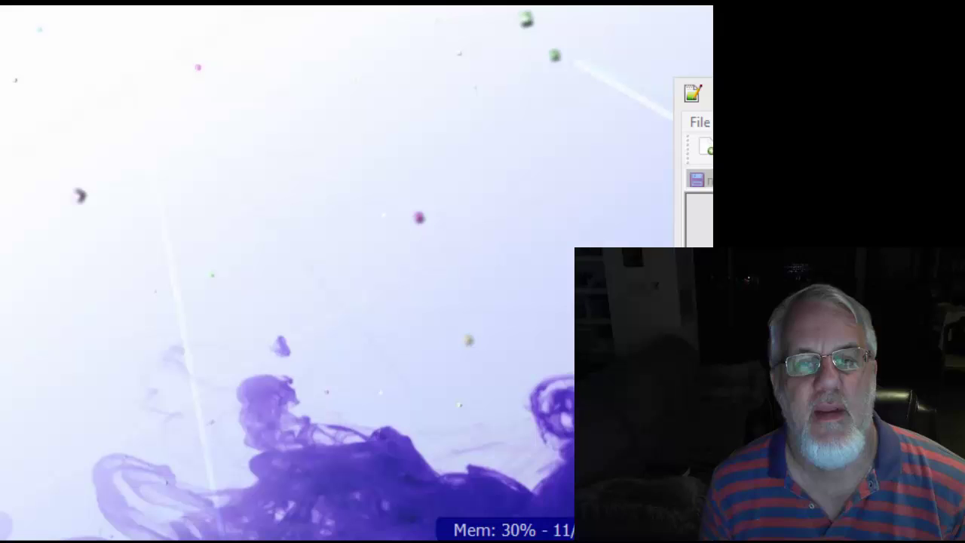
pyautogui.moveTo(514, 529); pyautogui.dragTo(87, 22)
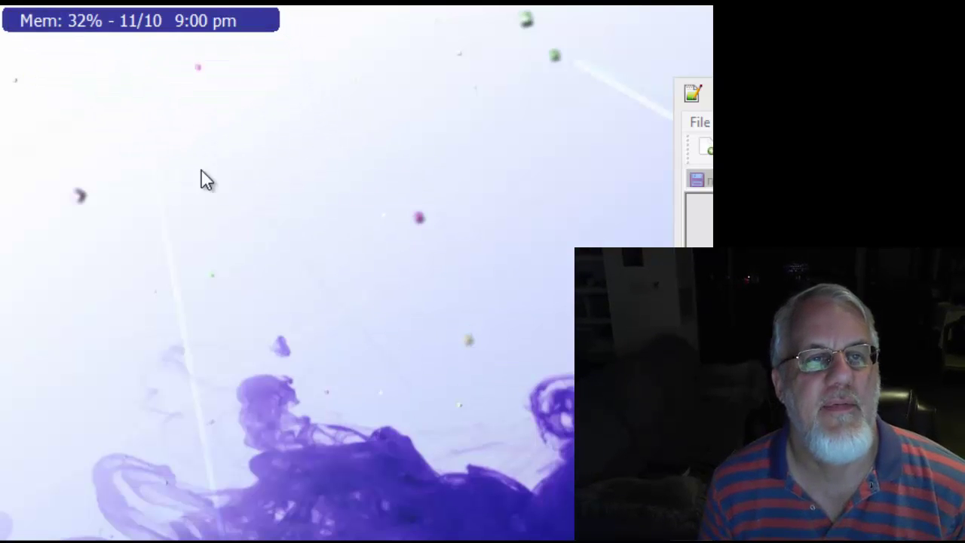
# Step: Run the notepadpp MagicWord from the SlickRun bar and move the new Notepad++ window lower right
pyautogui.click(86, 28)
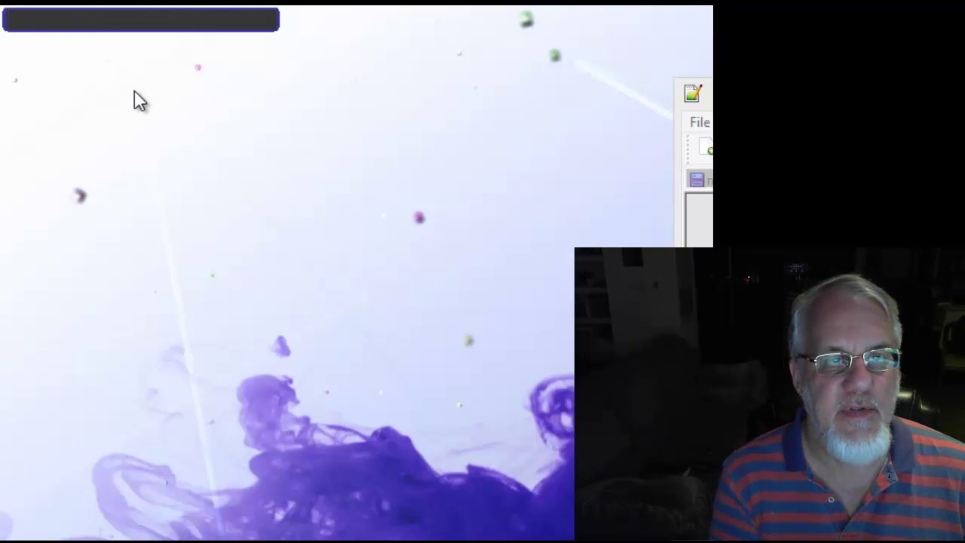
pyautogui.write('q')
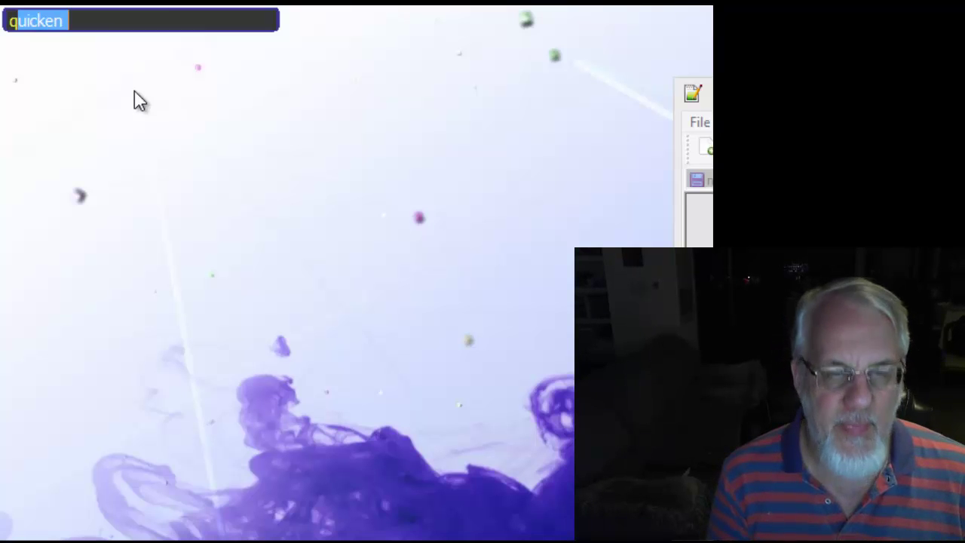
pyautogui.press('BackSpace')
pyautogui.press('BackSpace')
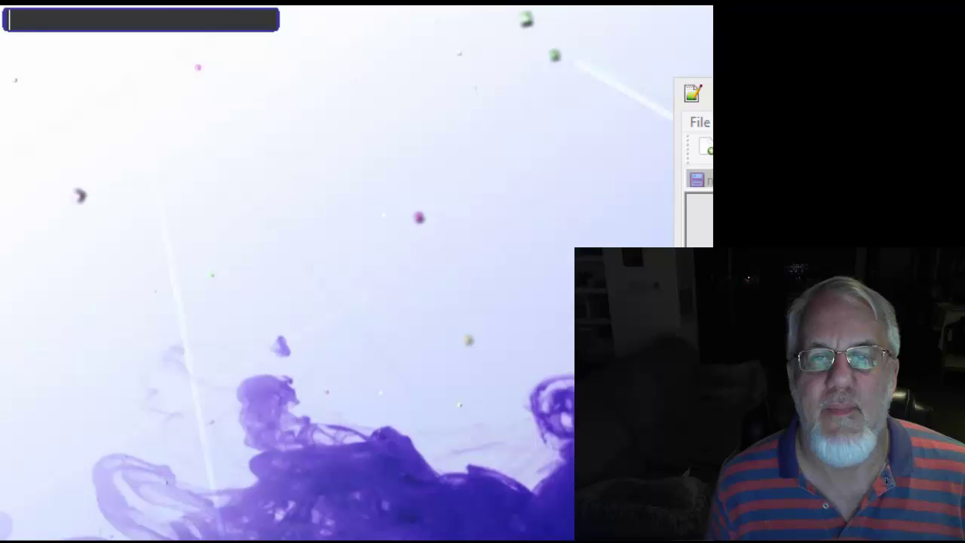
pyautogui.write('notepadpp')
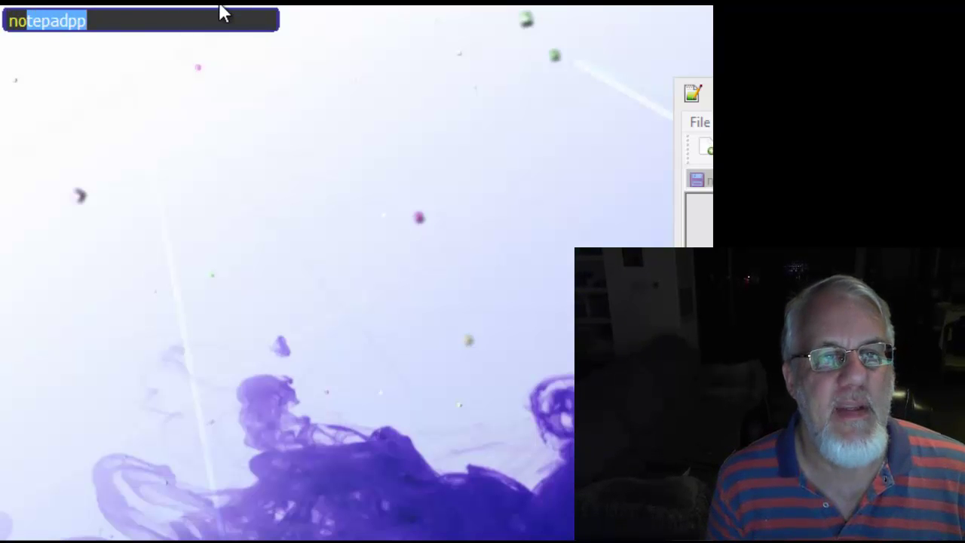
pyautogui.press('Right')
pyautogui.press('Return')
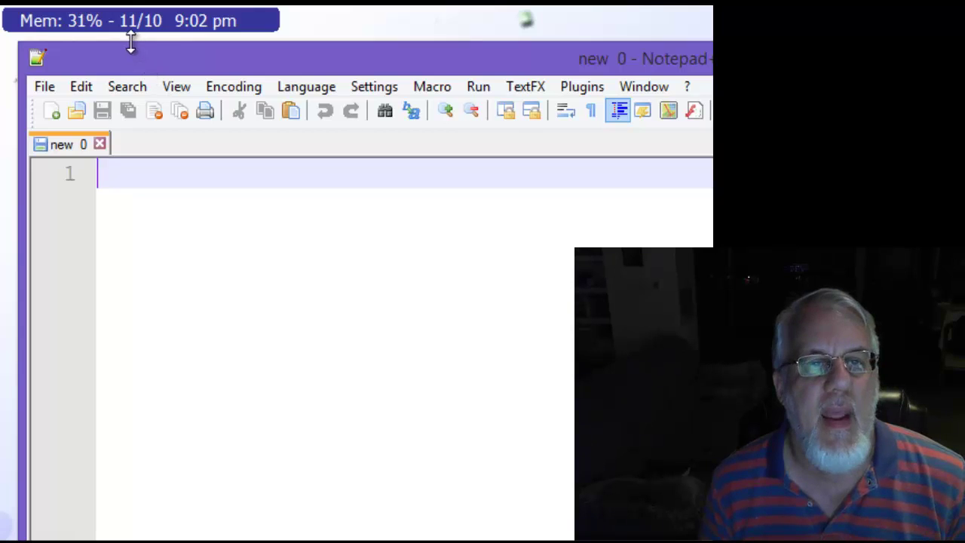
pyautogui.moveTo(130, 55); pyautogui.dragTo(175, 141)
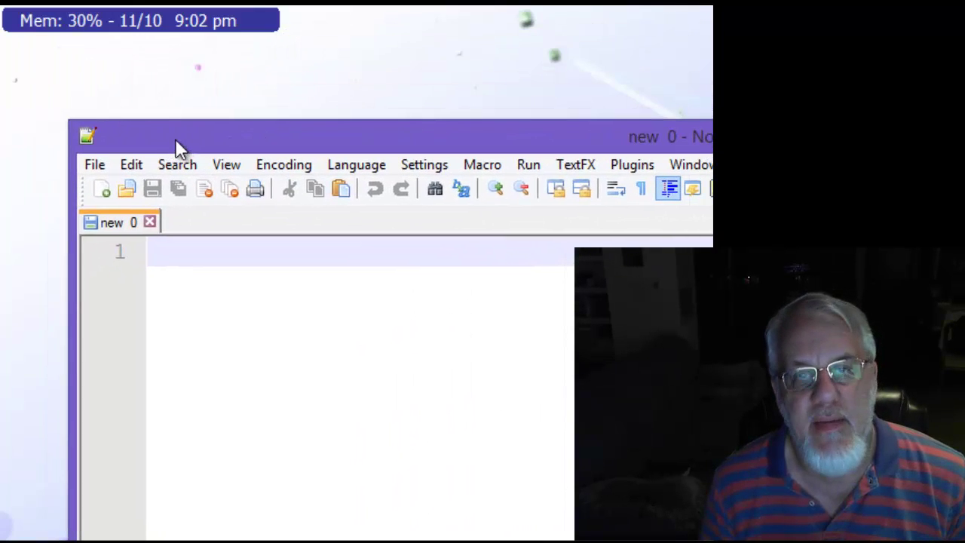
# Step: Create MagicWord np targeting C:\Program Files (x86)\Notepad++\notepad++.exe and test-launch it
pyautogui.rightClick(125, 30)
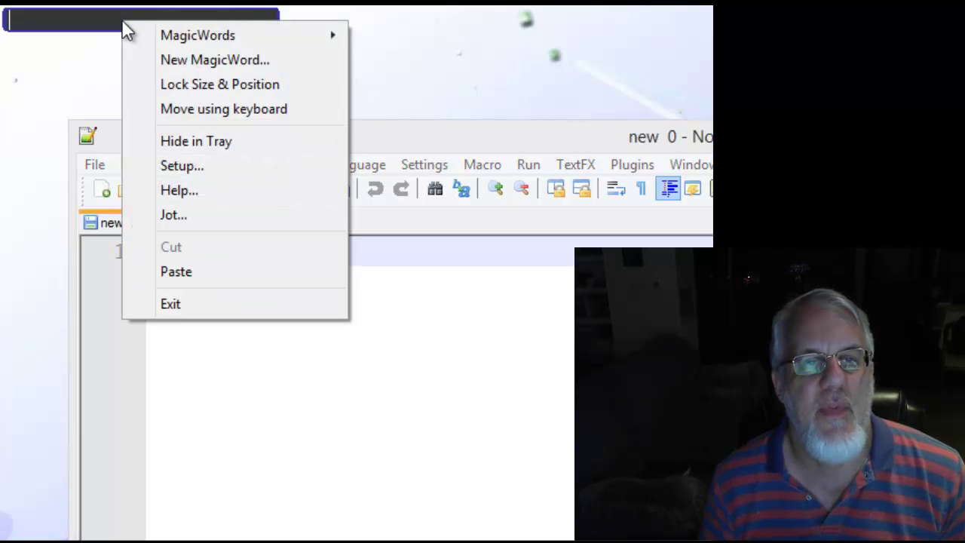
pyautogui.click(187, 66)
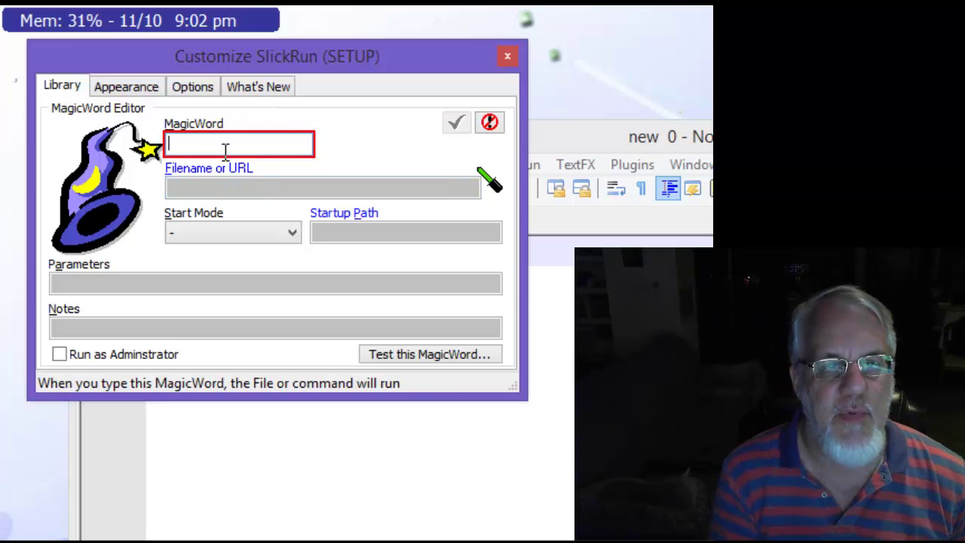
pyautogui.write('np')
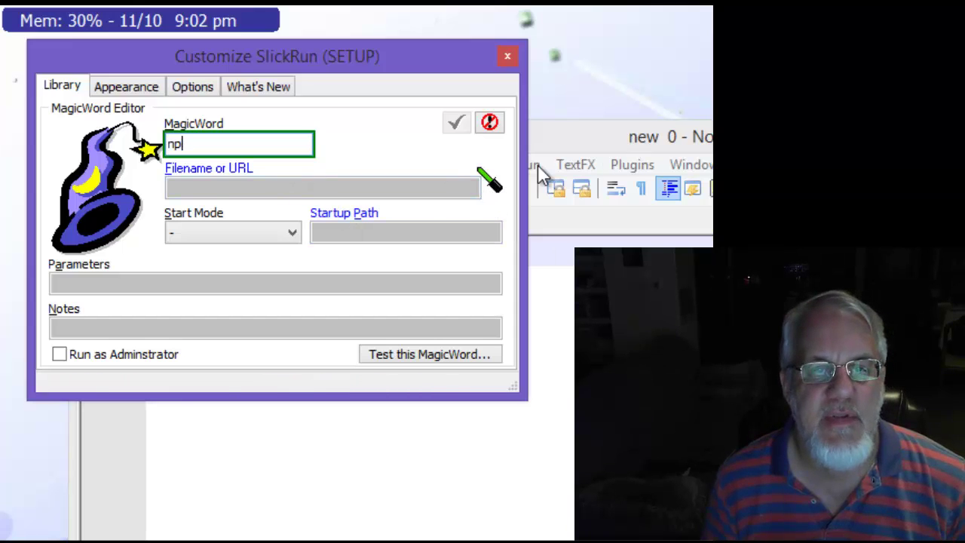
pyautogui.moveTo(498, 189); pyautogui.dragTo(618, 177)
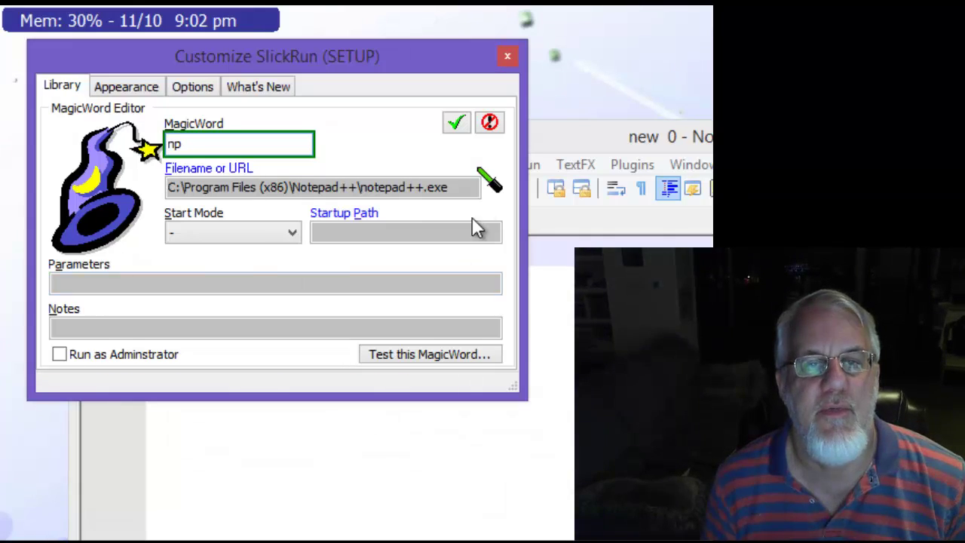
pyautogui.moveTo(465, 187); pyautogui.dragTo(146, 193)
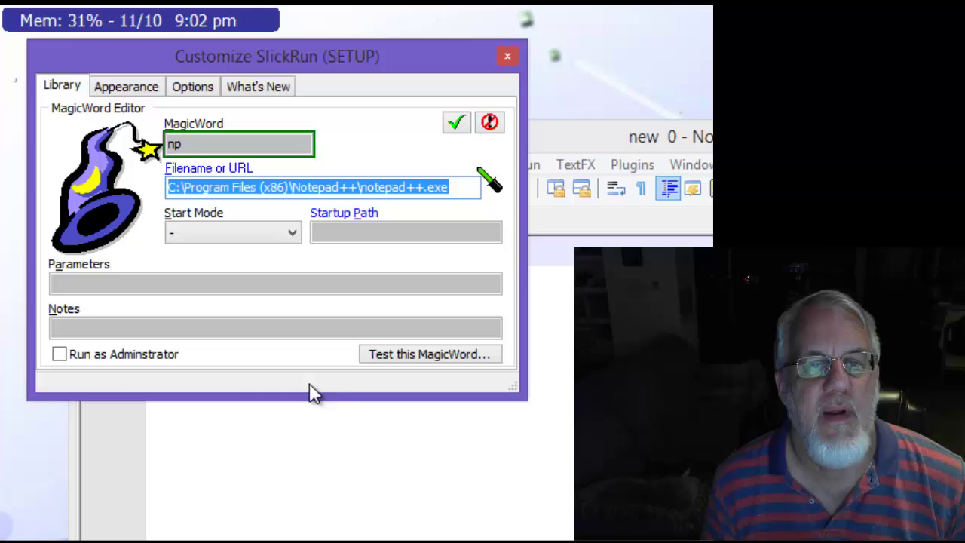
pyautogui.click(408, 356)
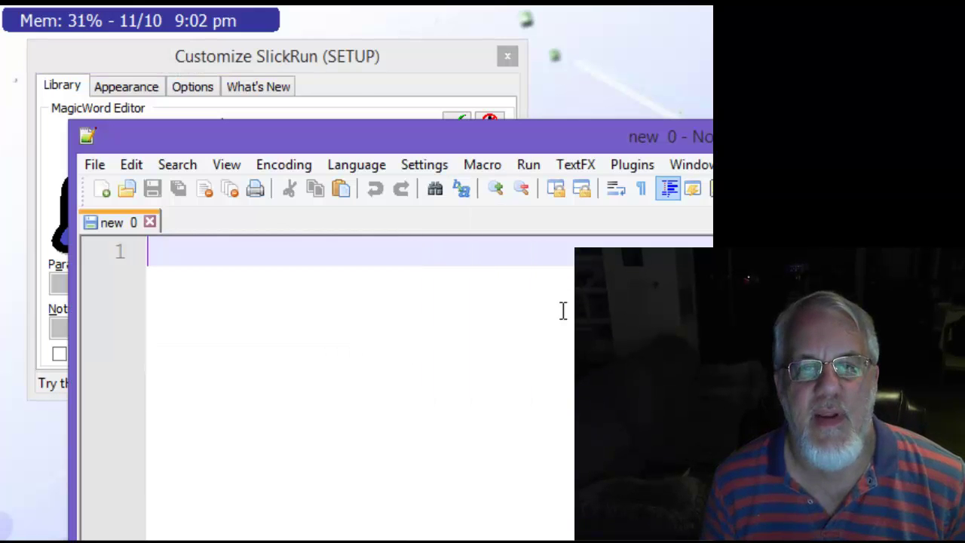
pyautogui.hotkey('alt', 'F4')
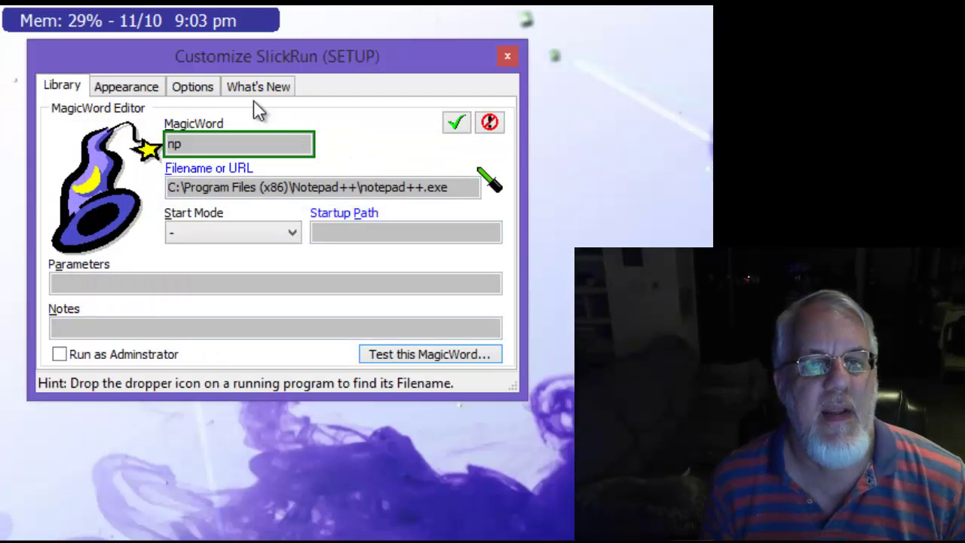
# Step: Save the np MagicWord, move Notepad++ aside, and show SlickRun's MagicWords menu
pyautogui.click(458, 125)
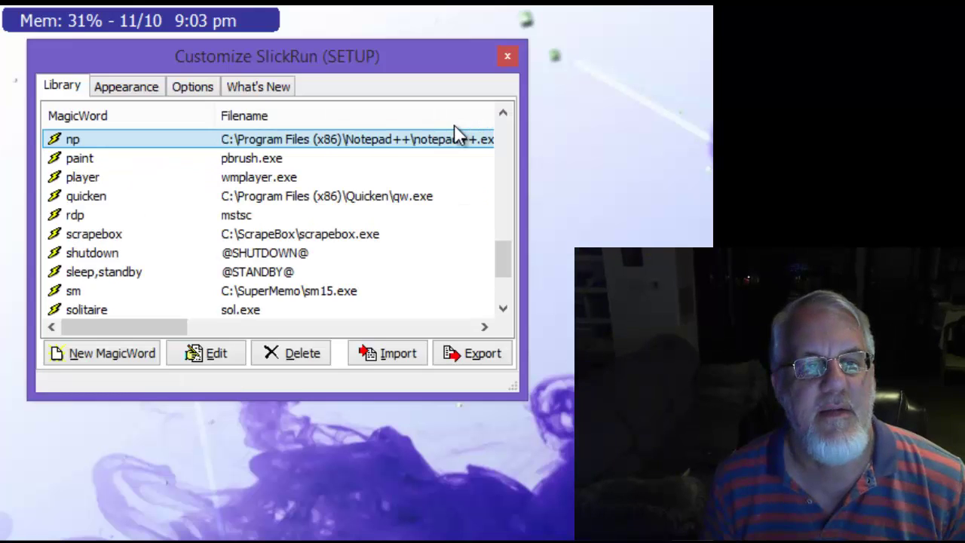
pyautogui.moveTo(504, 259)
pyautogui.mouseDown()
pyautogui.moveTo(506, 182)
pyautogui.moveTo(512, 255)
pyautogui.mouseUp()
pyautogui.scroll(5, 181, 236)
pyautogui.scroll(-5, 181, 237)
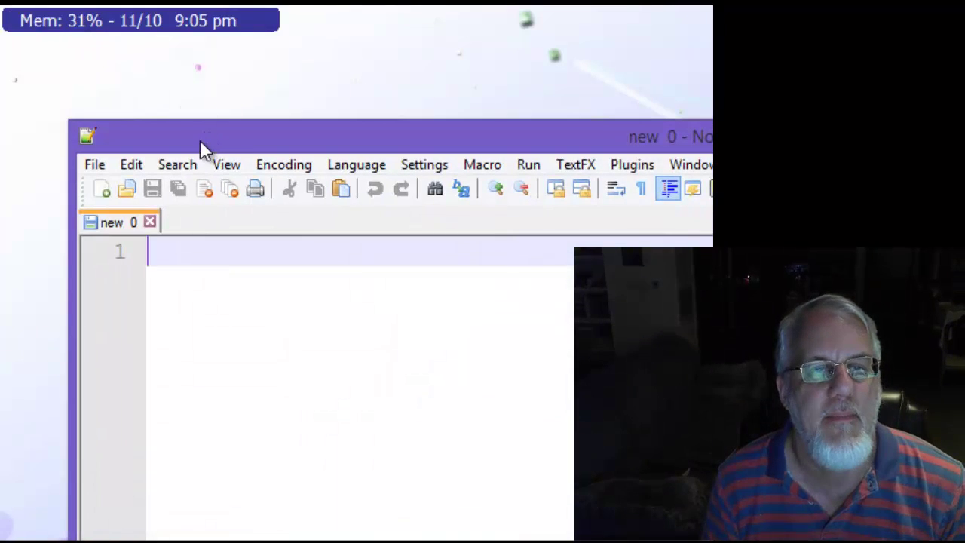
pyautogui.moveTo(200, 140); pyautogui.dragTo(146, 75)
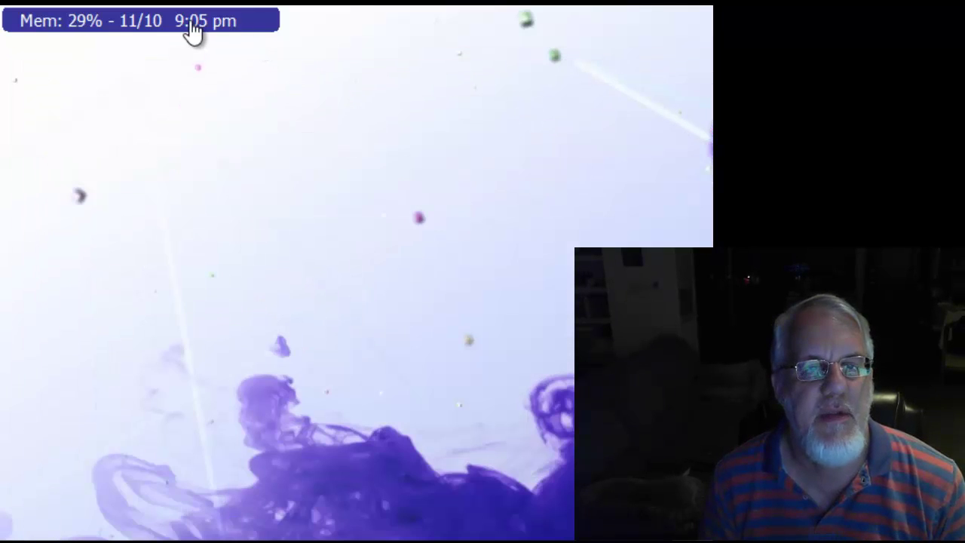
pyautogui.rightClick(194, 30)
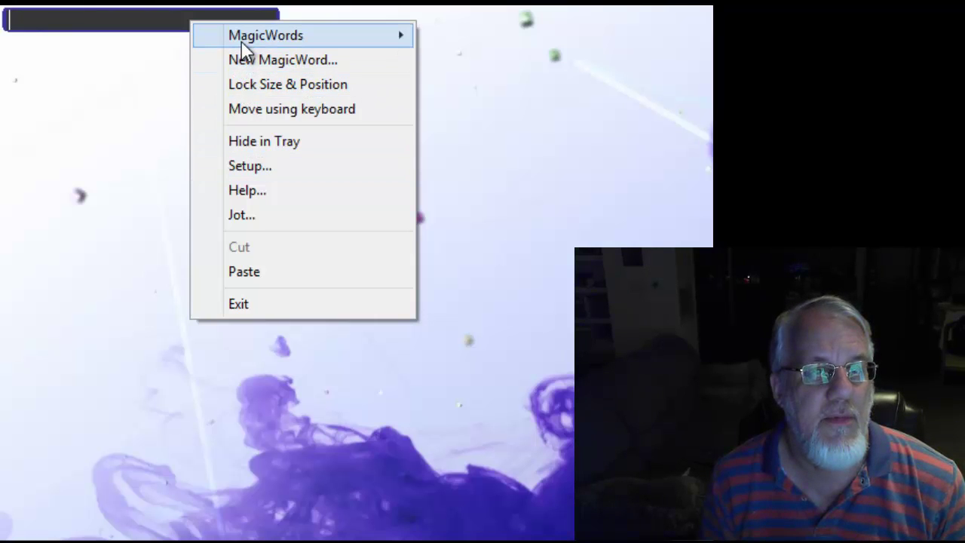
pyautogui.moveTo(241, 41)
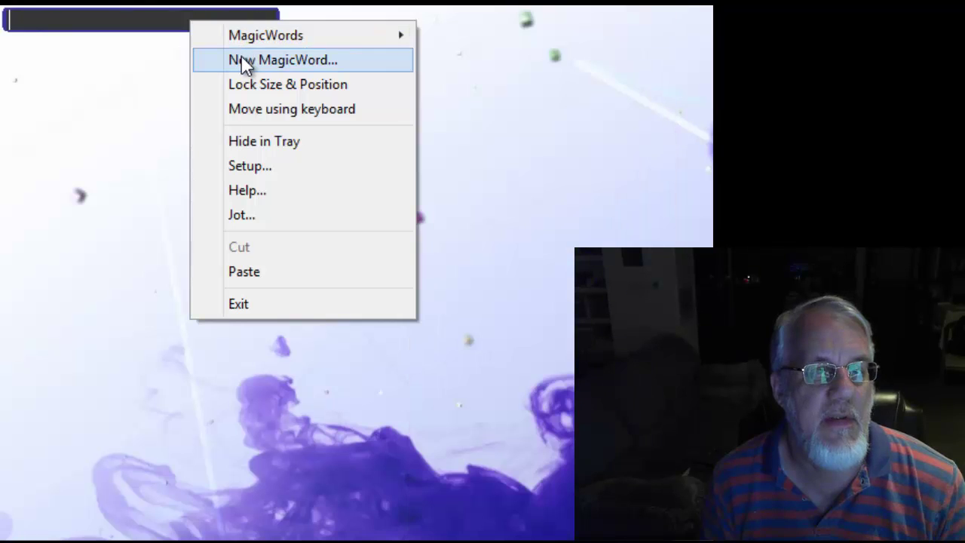
# Step: Open the stock,quote MagicWord in Setup and highlight the $W$ placeholder ending its URL
pyautogui.click(250, 166)
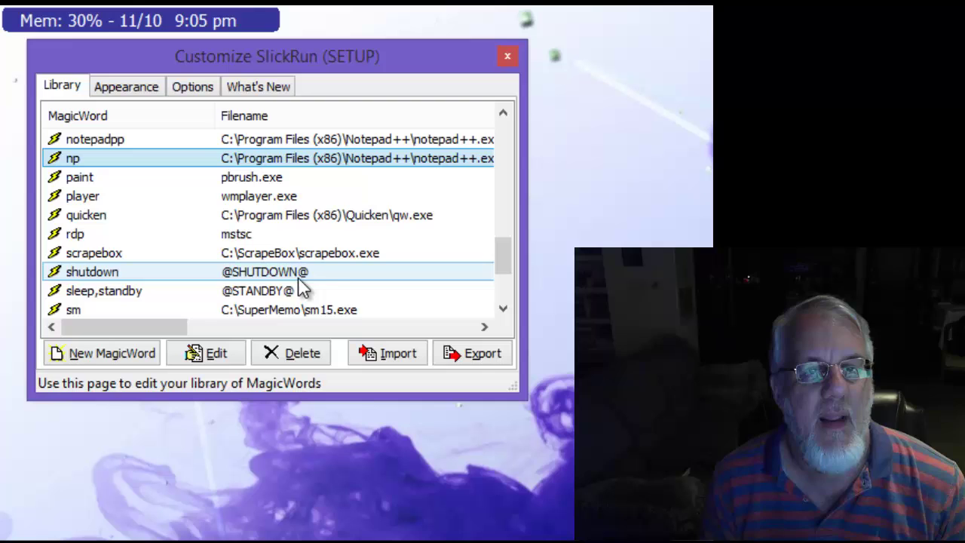
pyautogui.moveTo(504, 261); pyautogui.dragTo(506, 278)
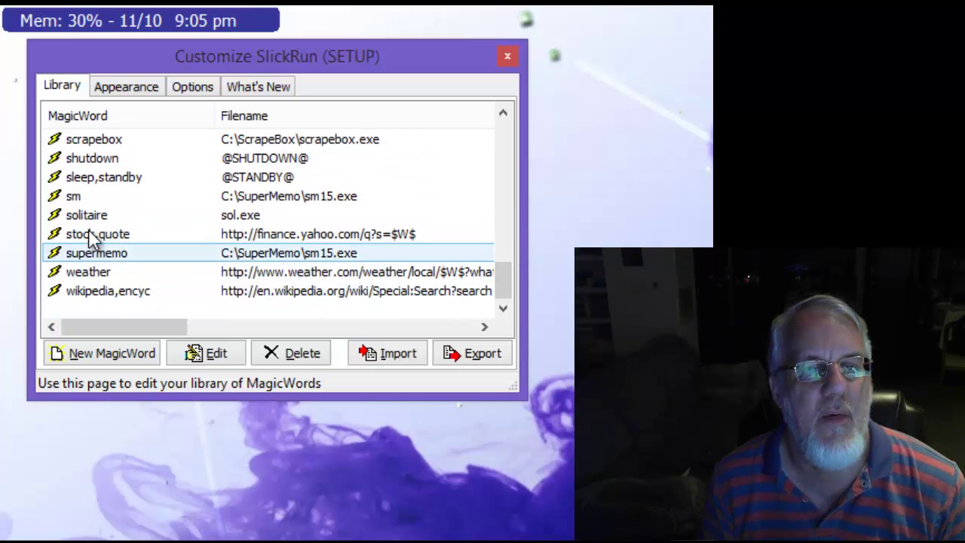
pyautogui.click(235, 239)
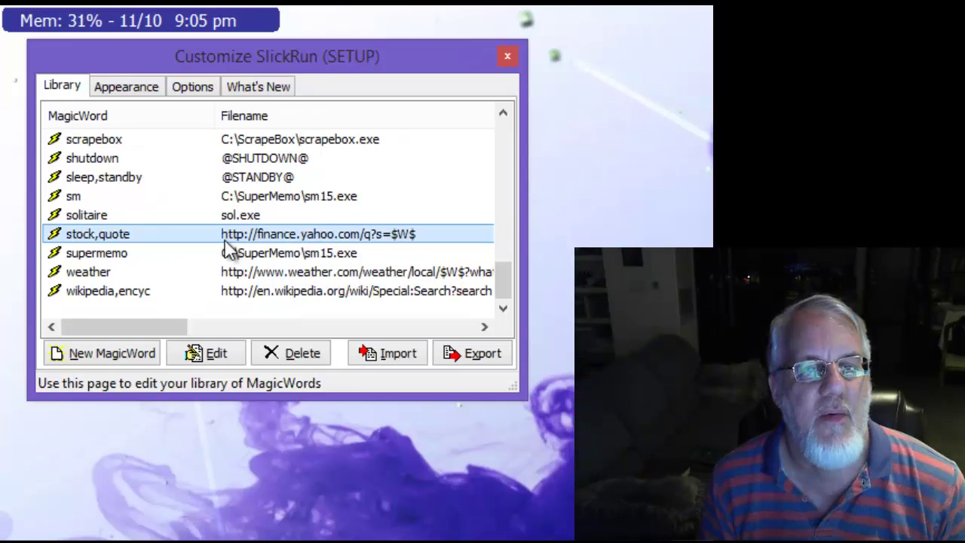
pyautogui.doubleClick(177, 238)
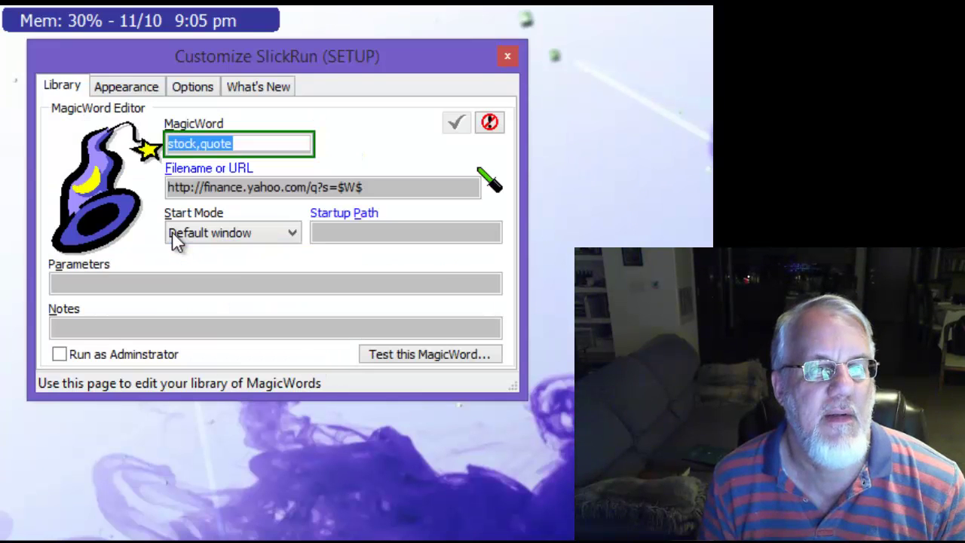
pyautogui.click(372, 186)
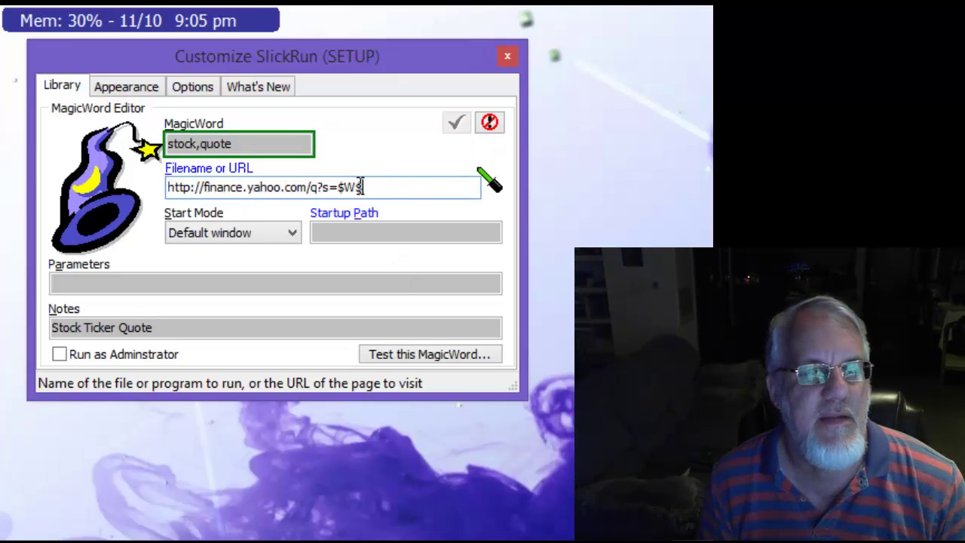
pyautogui.moveTo(361, 186); pyautogui.dragTo(343, 185)
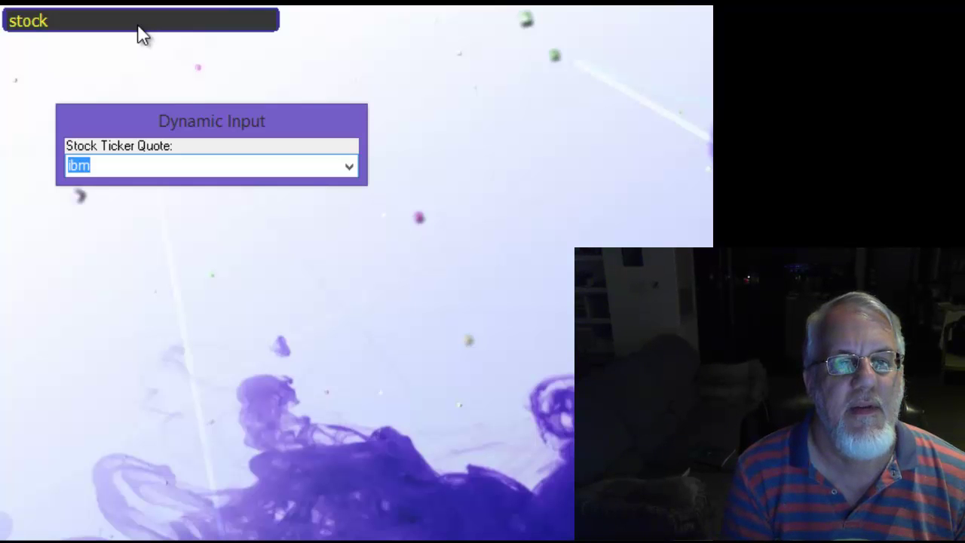
# Step: Submit ibm as the ticker in the Stock Ticker Quote prompt
pyautogui.write('ibm')
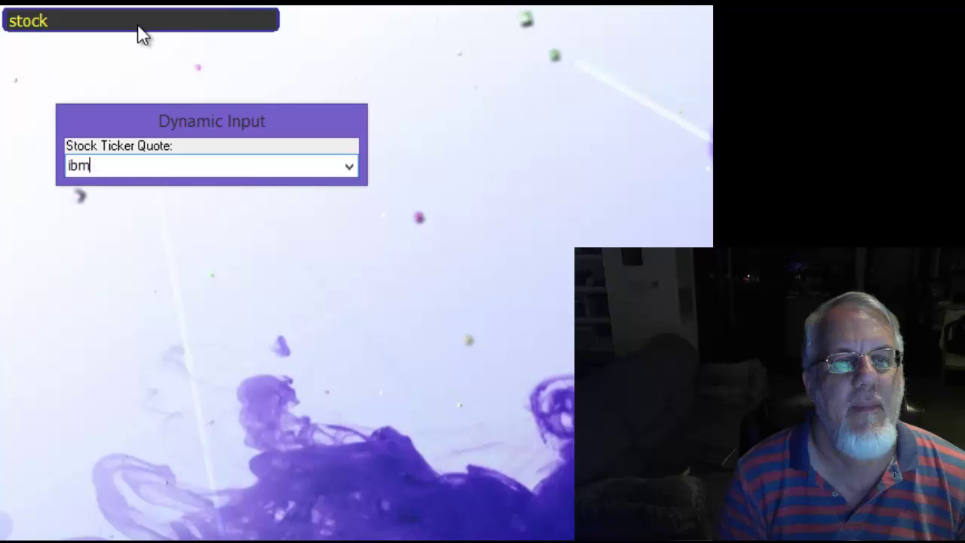
pyautogui.press('Return')
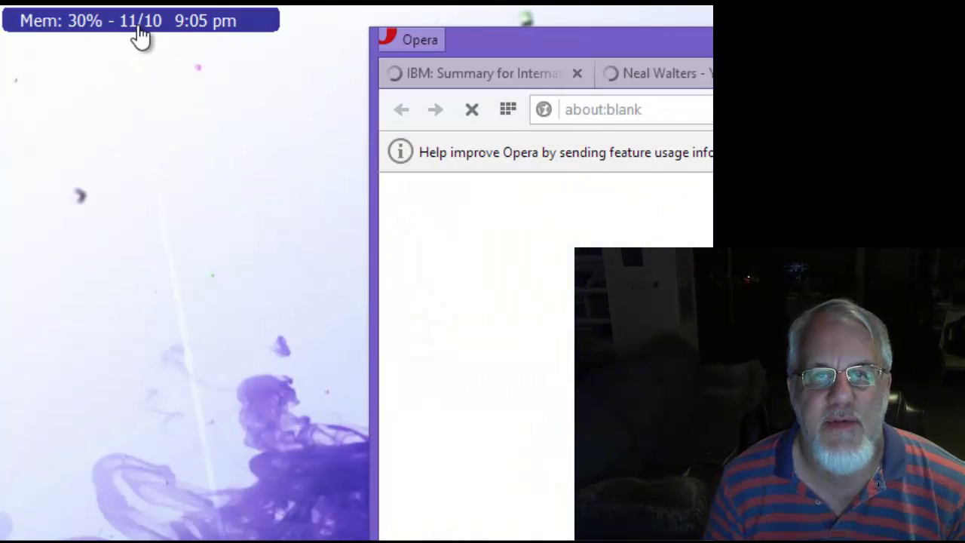
# Step: Close extra Opera tabs, highlight the 163.49 IBM price, and select ibm in the address
pyautogui.click(621, 74)
pyautogui.click(577, 73)
pyautogui.moveTo(769, 51); pyautogui.dragTo(414, 62)
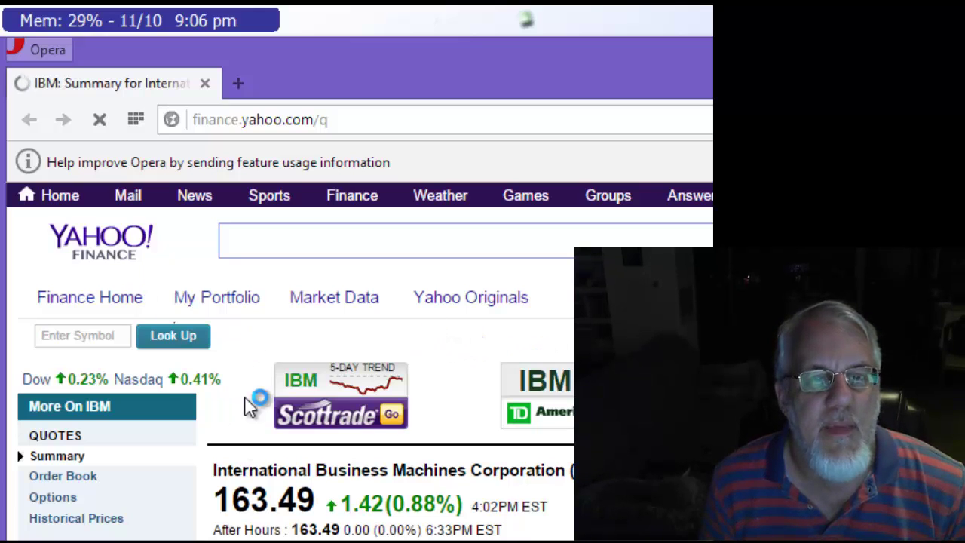
pyautogui.moveTo(217, 498); pyautogui.dragTo(321, 504)
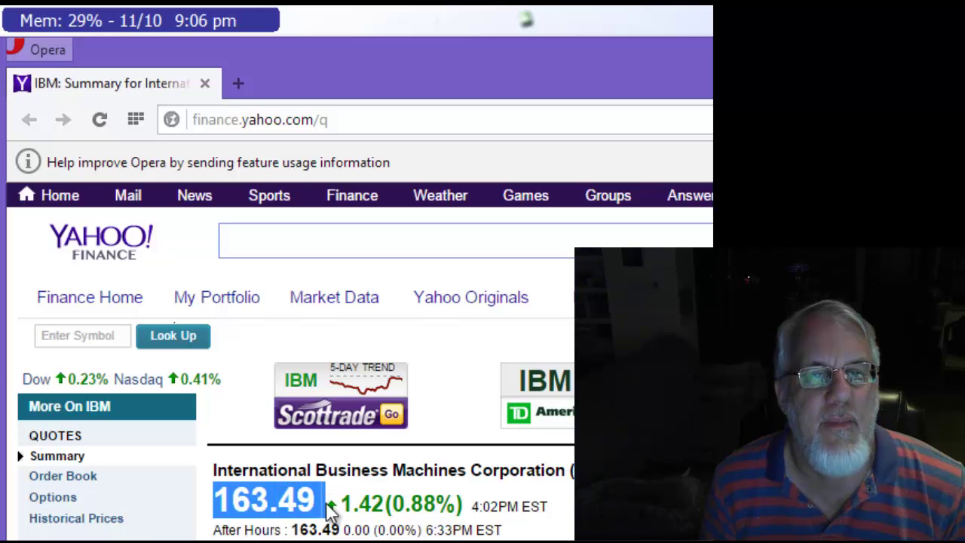
pyautogui.click(356, 119)
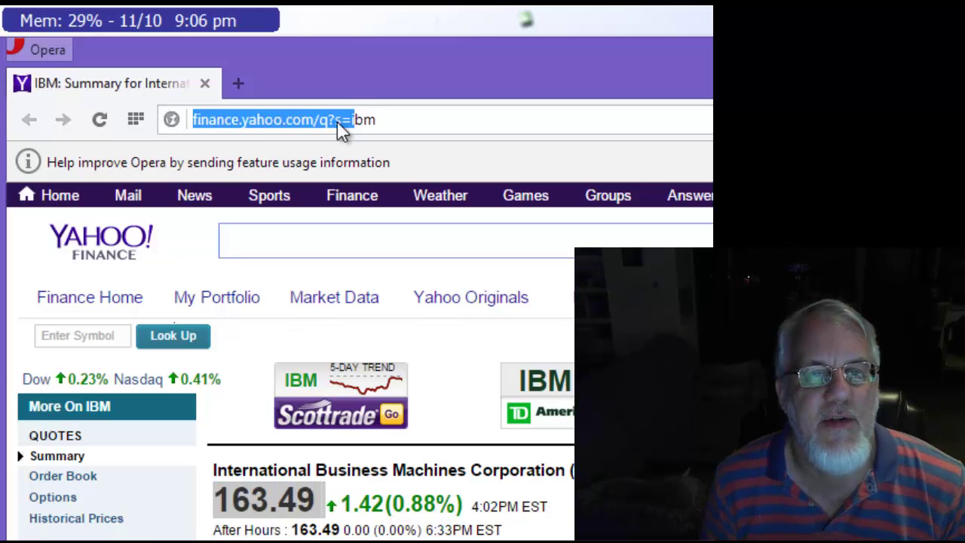
pyautogui.click(367, 120)
pyautogui.doubleClick(361, 121)
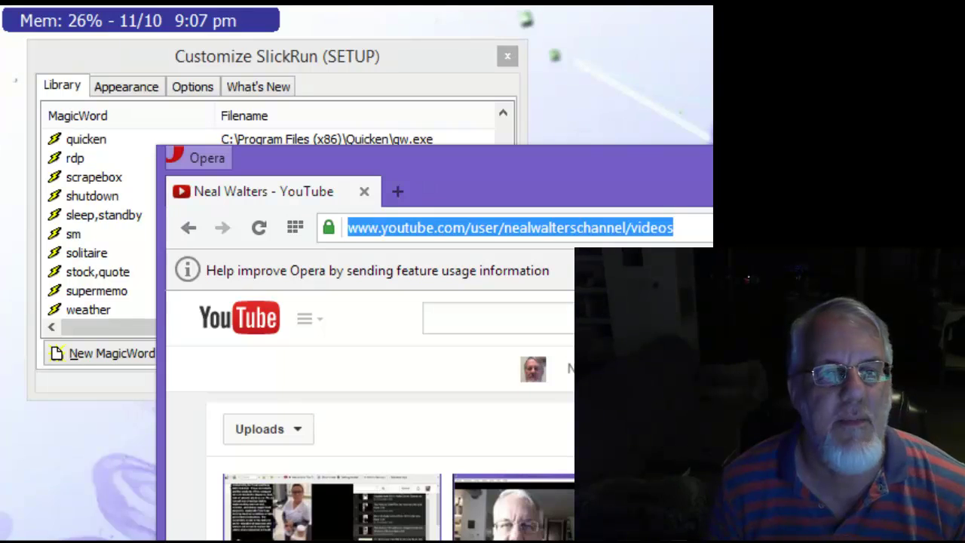
# Step: Add a nealsvideos MagicWord with the pasted YouTube channel videos URL and save it
pyautogui.hotkey('alt', 'F4')
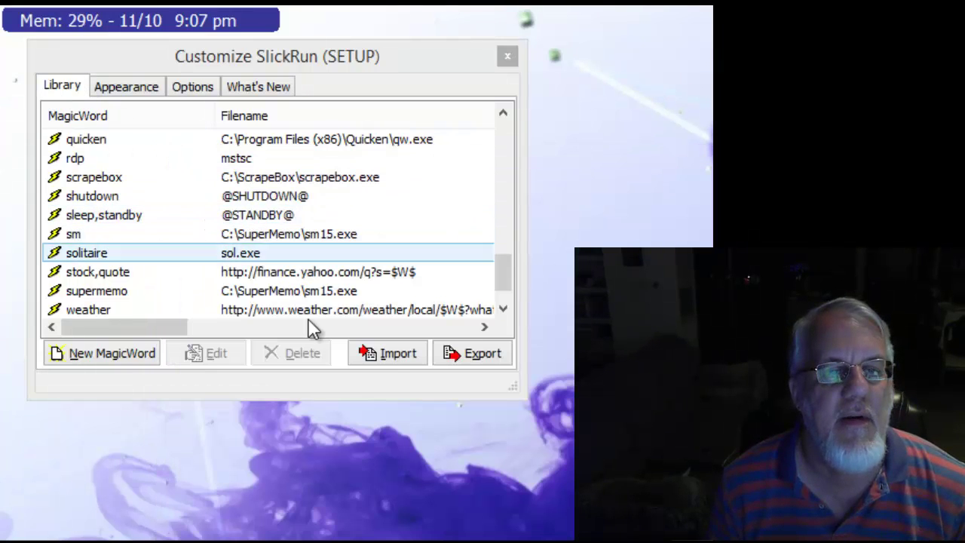
pyautogui.click(156, 362)
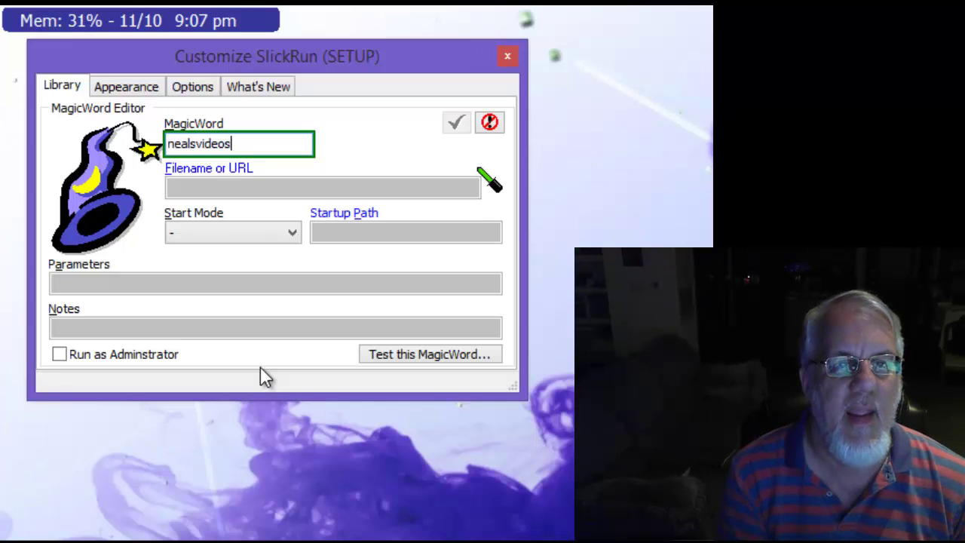
pyautogui.press('Tab')
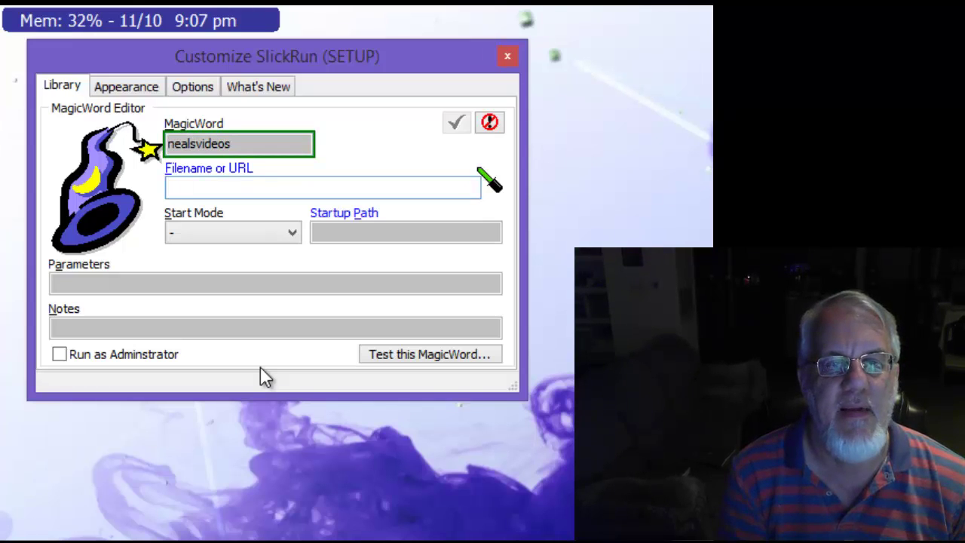
pyautogui.write('https://www.youtube.com/user/nealwalterschannel/videos')
pyautogui.press('Home')
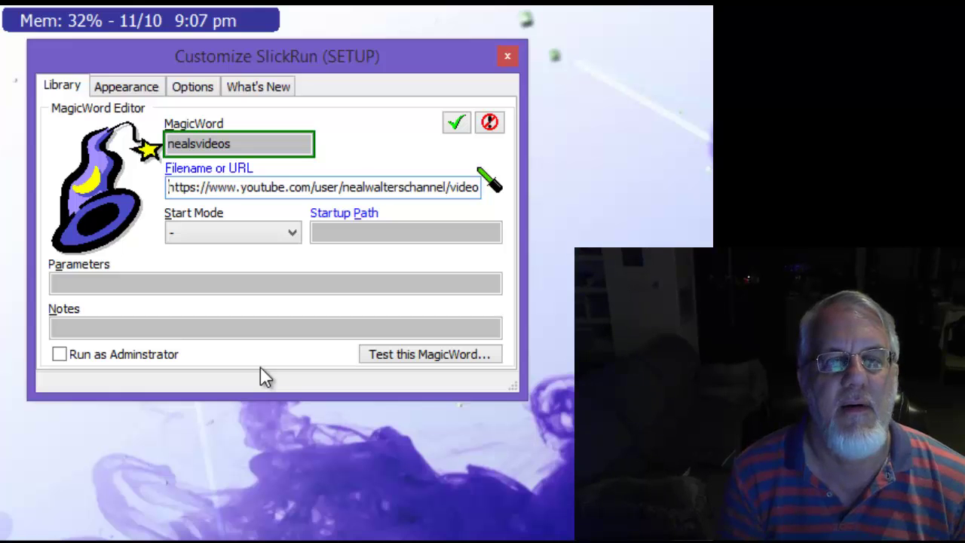
pyautogui.click(459, 123)
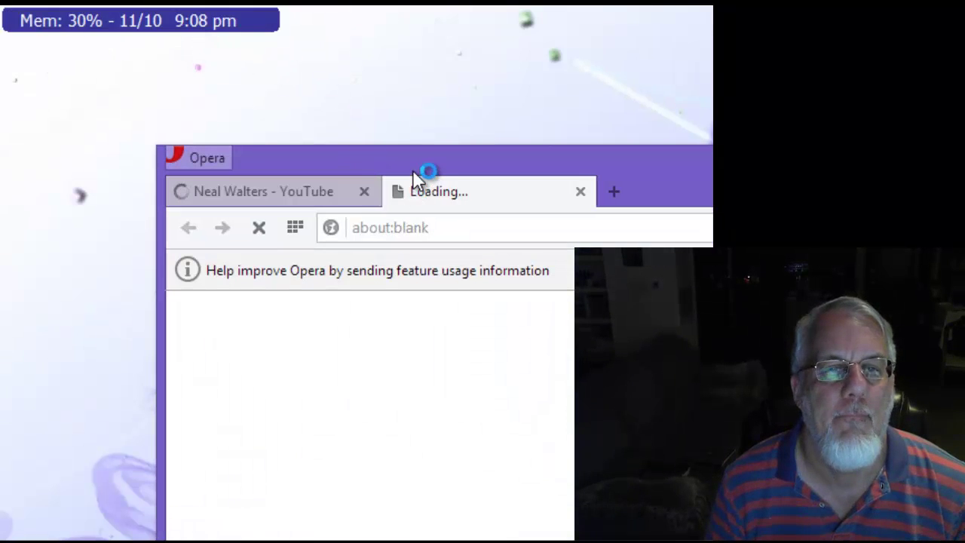
# Step: Reposition the Opera window, close the leftover first tab, and select the YouTube channel URL
pyautogui.moveTo(407, 161); pyautogui.dragTo(198, 86)
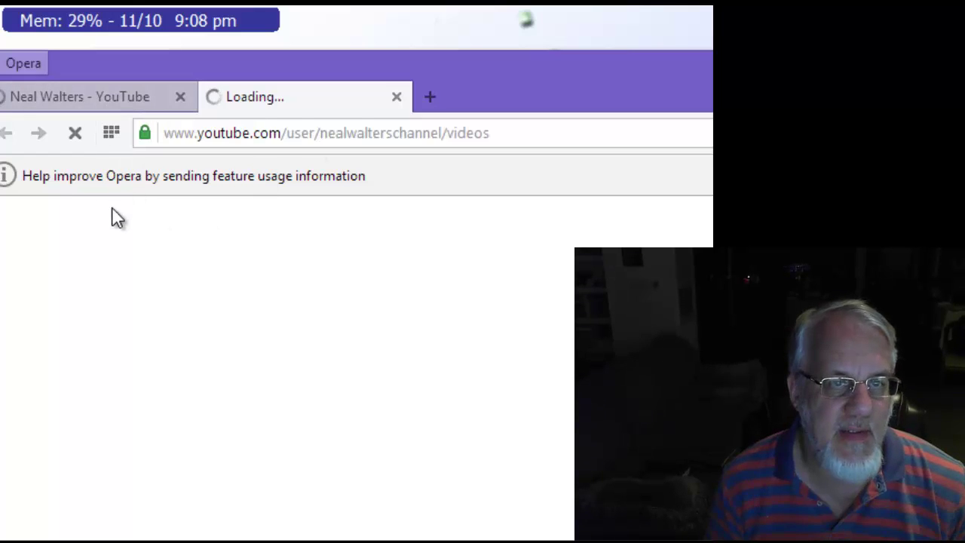
pyautogui.click(181, 96)
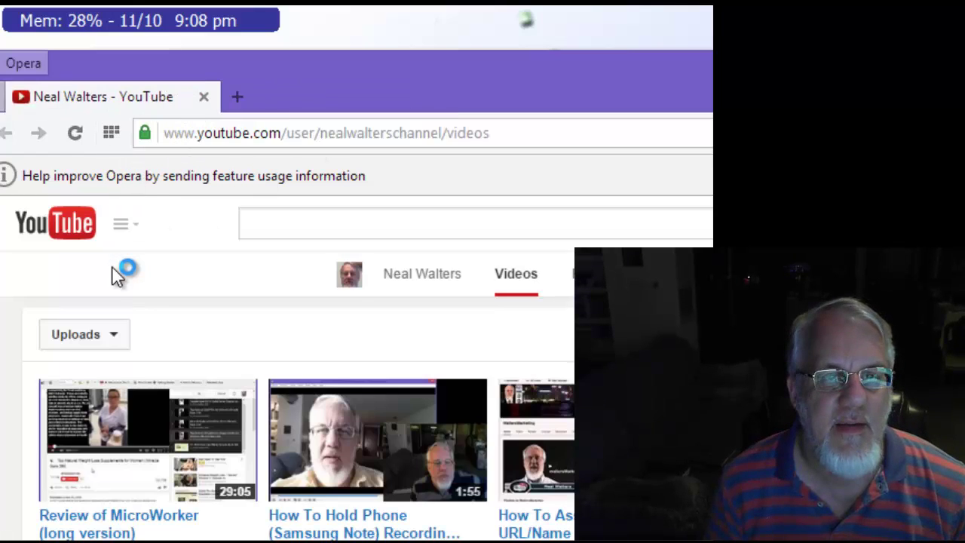
pyautogui.click(515, 132)
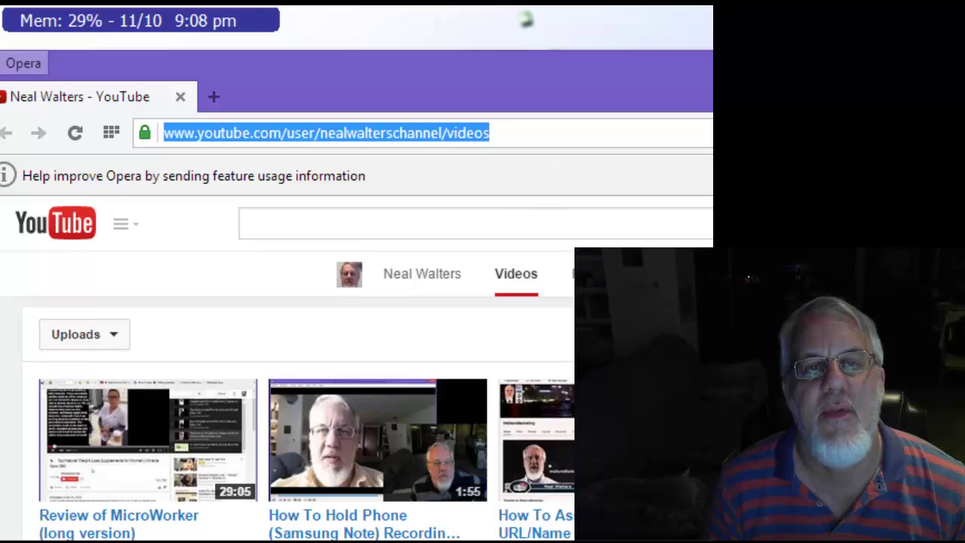
# Step: Run the rdp MagicWord and place the cursor in the blank Computer field
pyautogui.click(200, 20)
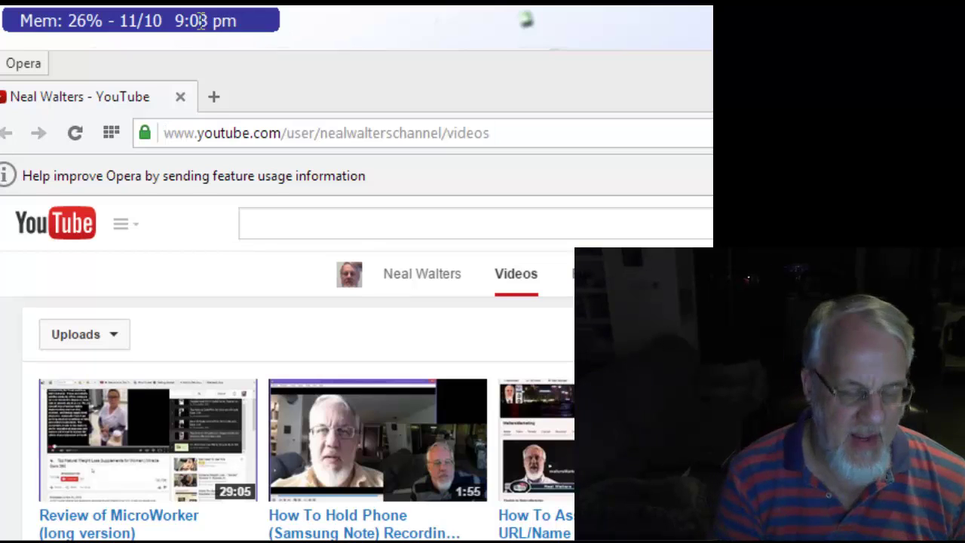
pyautogui.write('rdp')
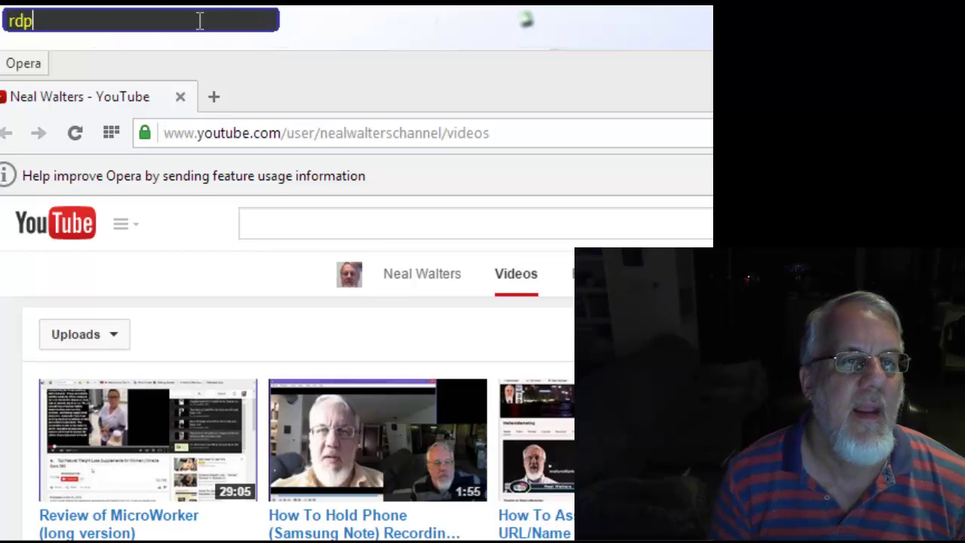
pyautogui.press('Return')
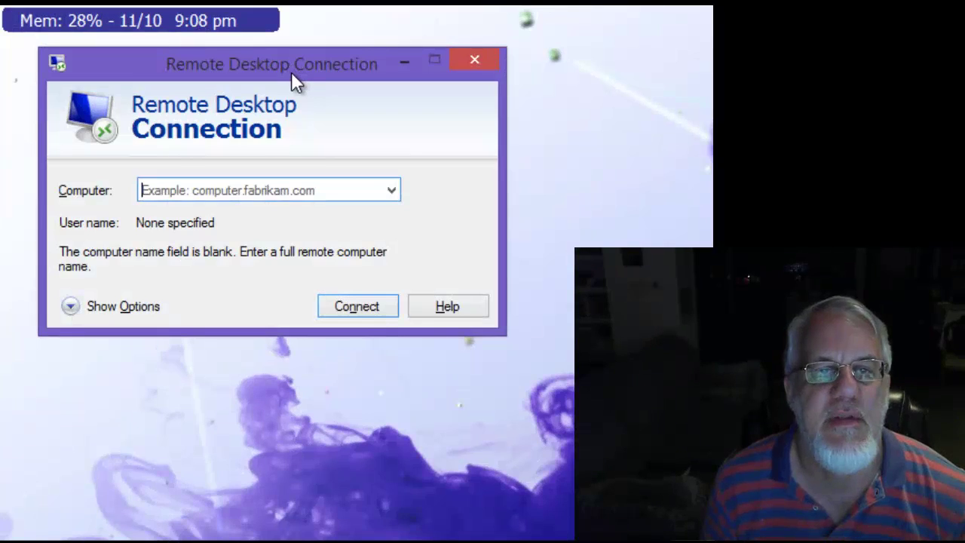
pyautogui.click(337, 190)
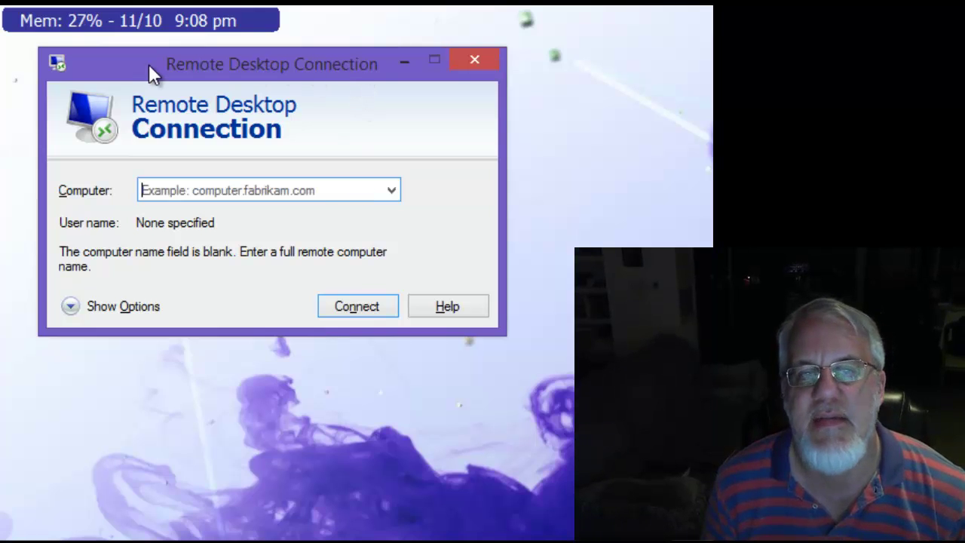
# Step: Open SlickRun Setup's library and select the rdp MagicWord to show its mstsc target
pyautogui.rightClick(158, 24)
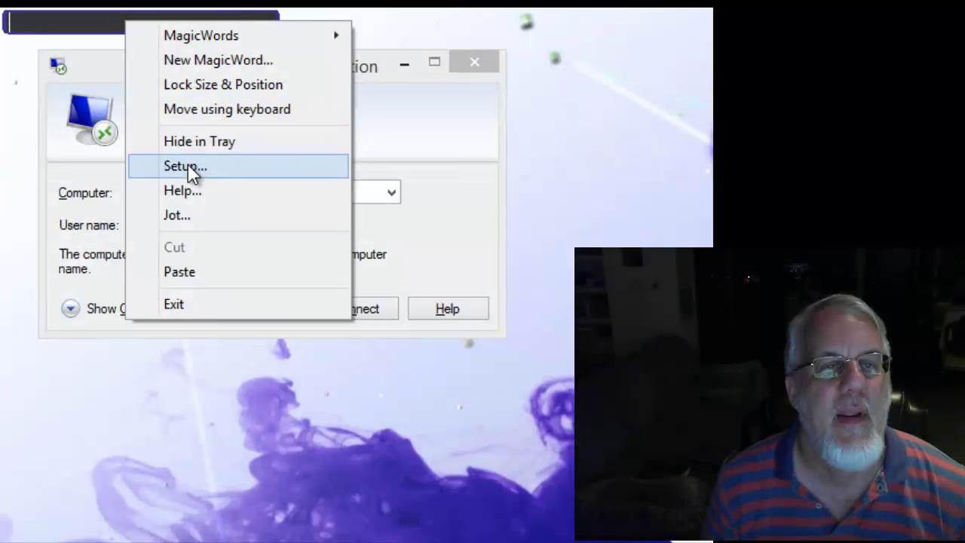
pyautogui.click(189, 166)
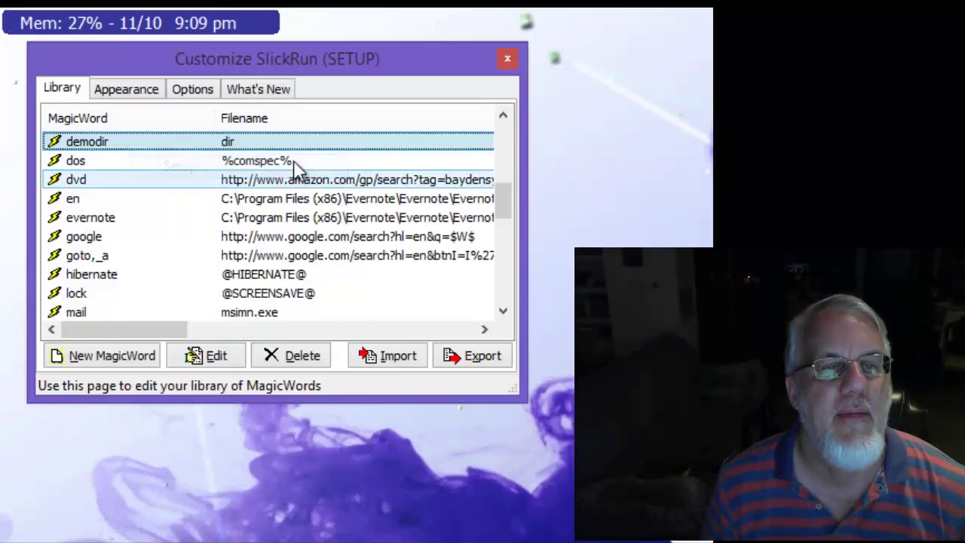
pyautogui.scroll(-5, 226, 234)
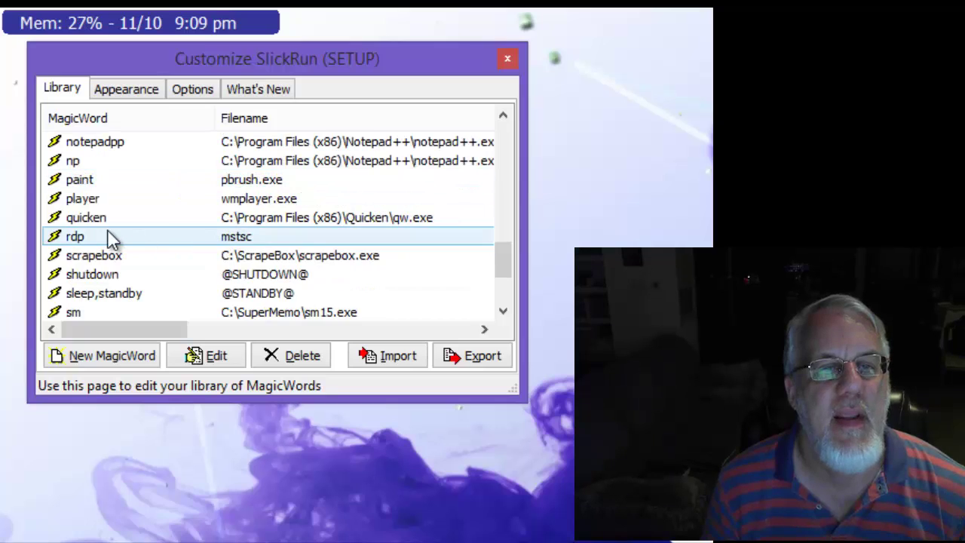
pyautogui.click(240, 240)
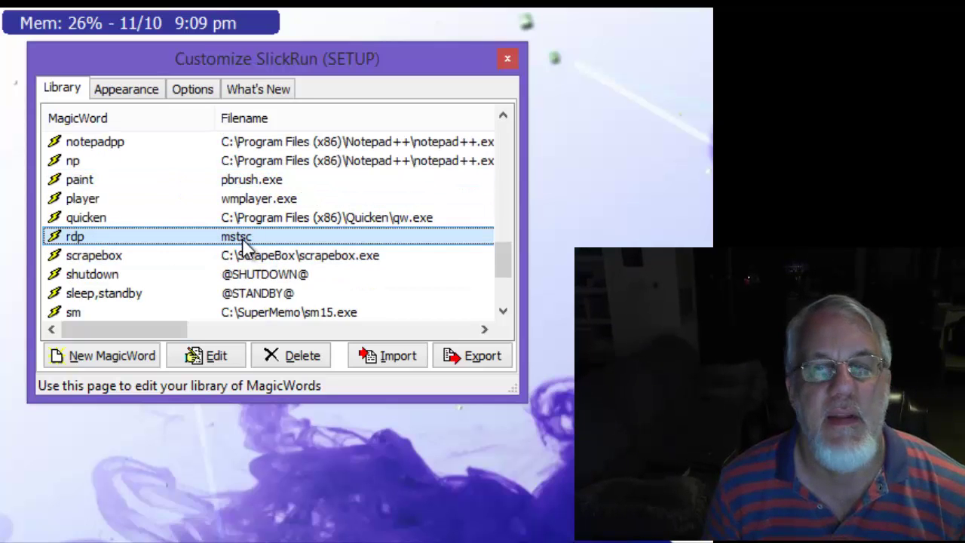